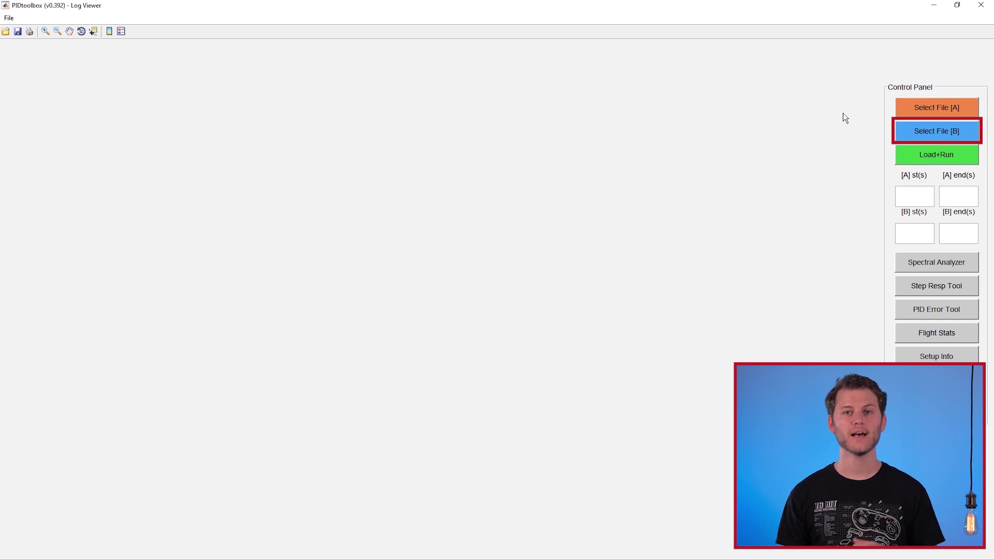
# Load both Blackbox logs, then enter log A's 10–100 s and log B's 10–150 s ranges.
pyautogui.click(898, 152)
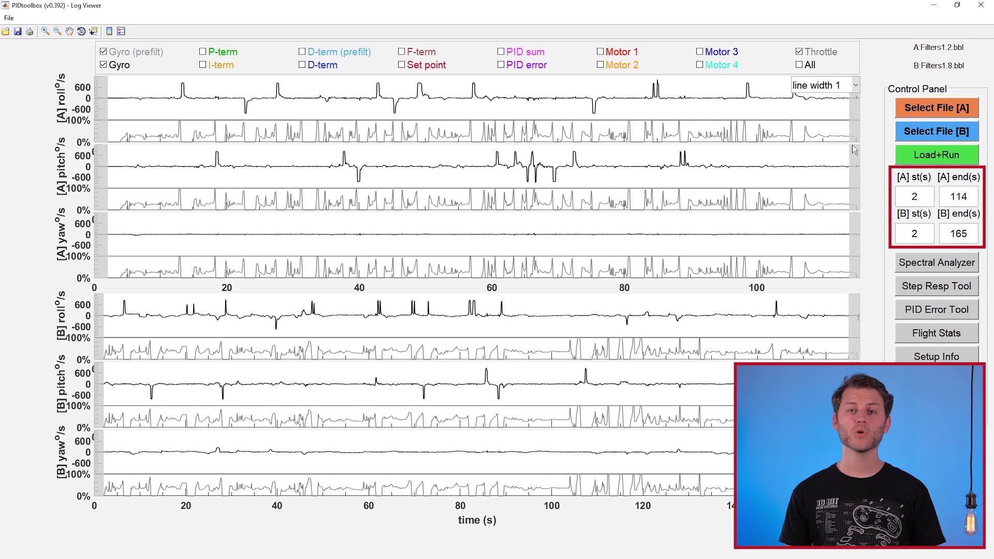
pyautogui.moveTo(977, 199); pyautogui.dragTo(941, 196)
pyautogui.write('100')
pyautogui.moveTo(972, 234); pyautogui.dragTo(929, 234)
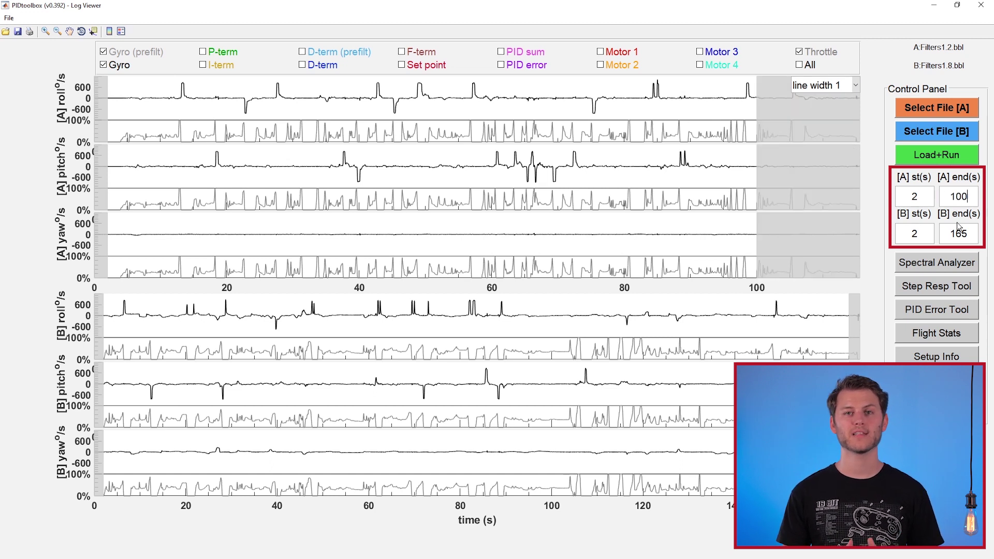
pyautogui.write('150')
pyautogui.doubleClick(915, 197)
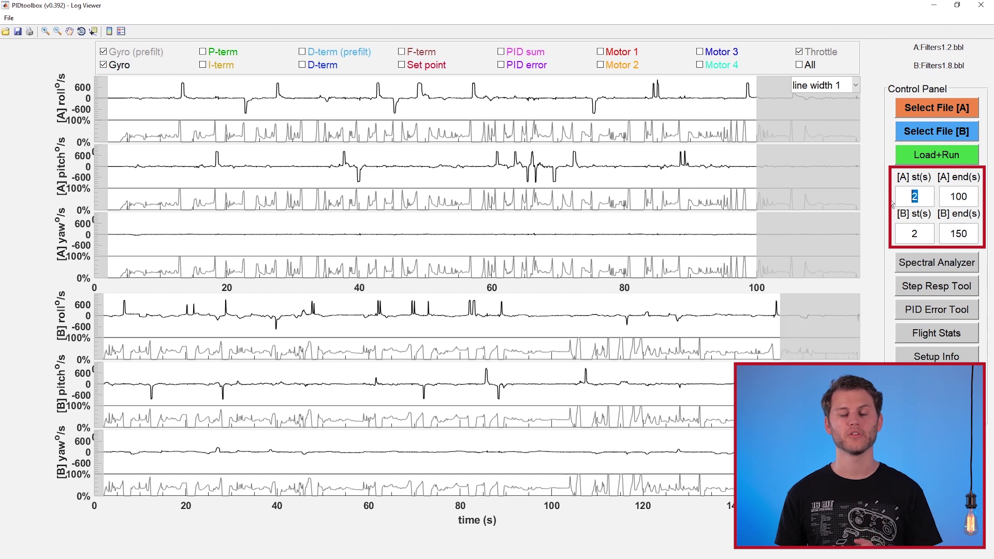
pyautogui.write('10')
pyautogui.click(917, 235)
pyautogui.press('BackSpace')
pyautogui.write('10')
pyautogui.press('Return')
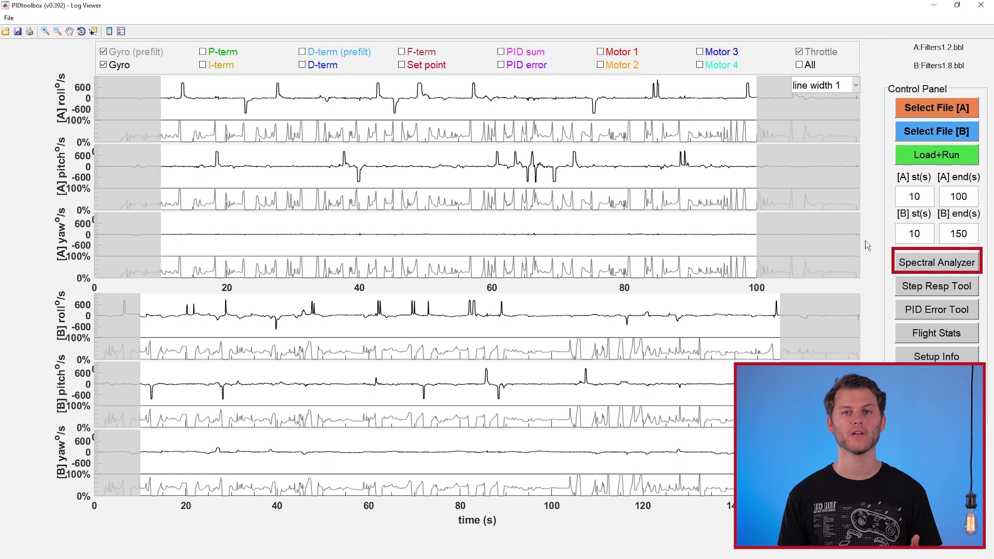
# Launch the Spectral Analyzer for both logs and bring up the PRESETS list.
pyautogui.click(919, 264)
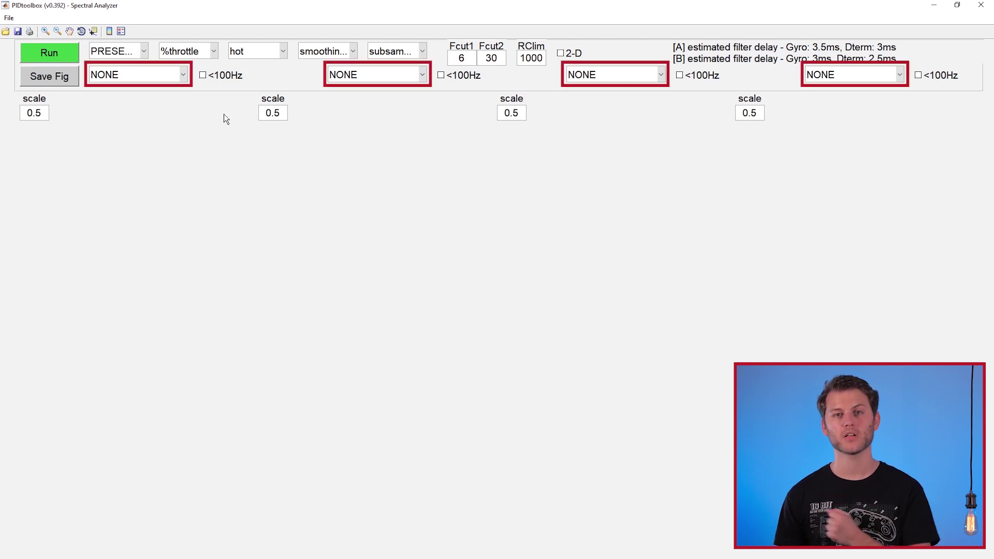
pyautogui.click(139, 51)
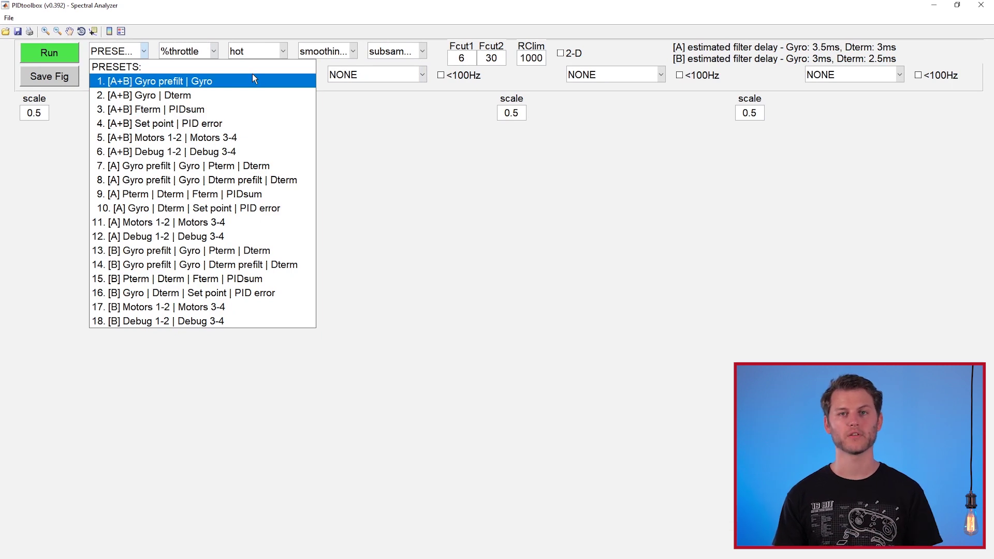
# Pick the '1. [A+B] Gyro prefilt | Gyro' preset and run the spectrogram computation.
pyautogui.click(253, 77)
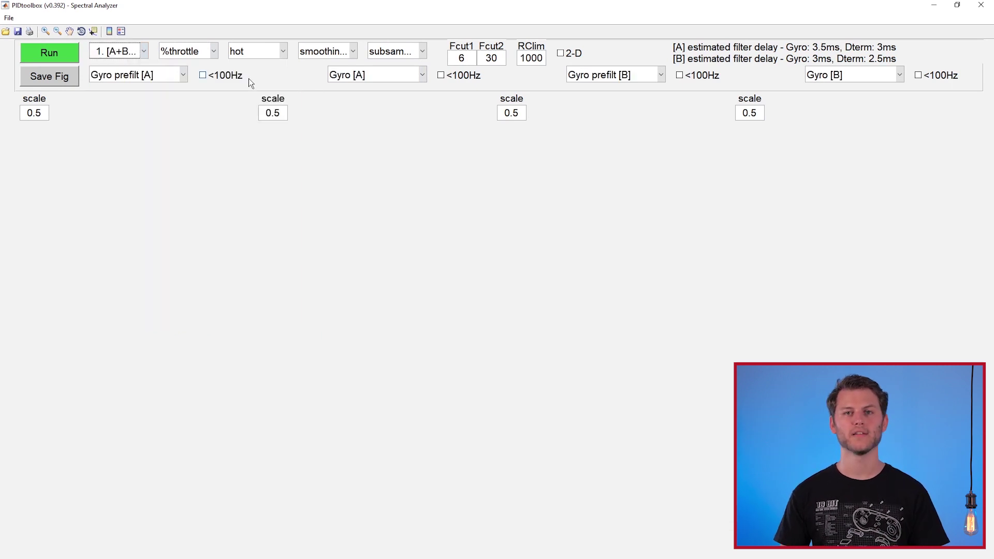
pyautogui.click(73, 51)
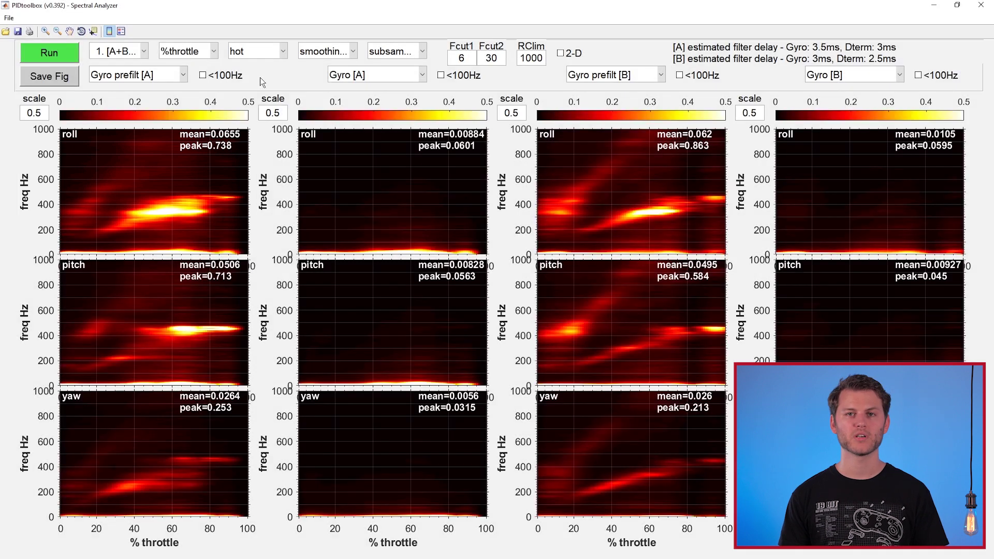
# Click in the Spectral Analyzer, leaving the log A and B heatmaps unchanged.
pyautogui.click(226, 74)
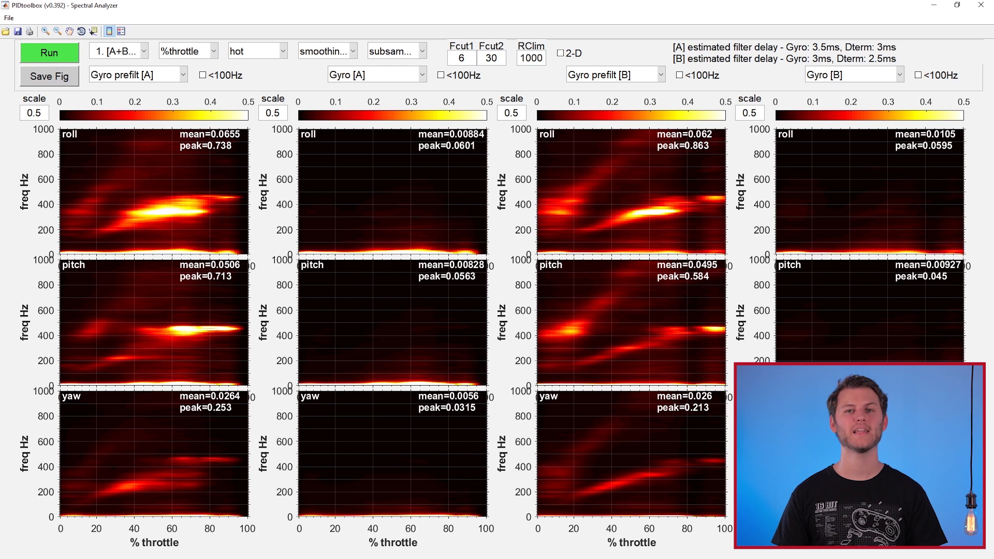
# Switch to the '2. [A+B] Gyro | Dterm' preset and rerun the heatmaps.
pyautogui.click(144, 52)
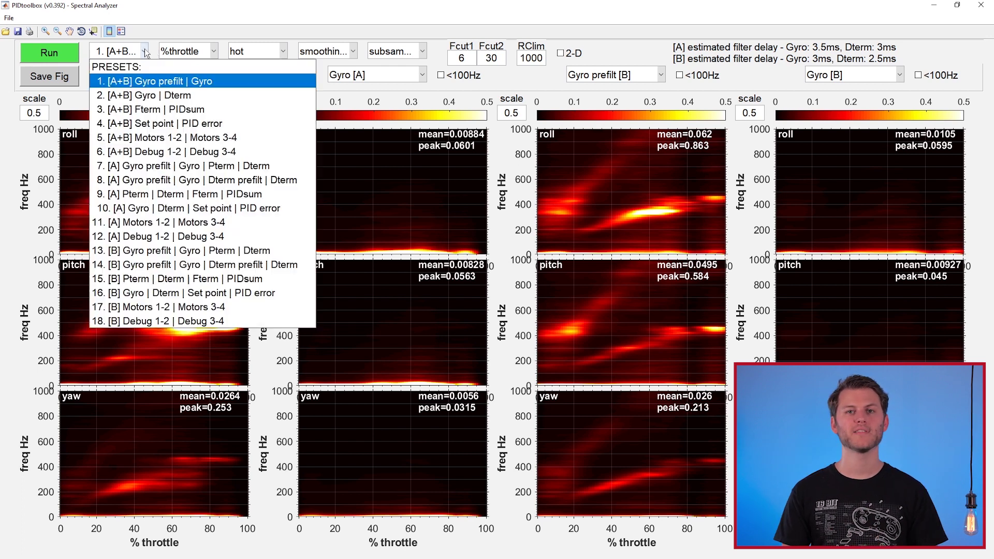
pyautogui.click(206, 96)
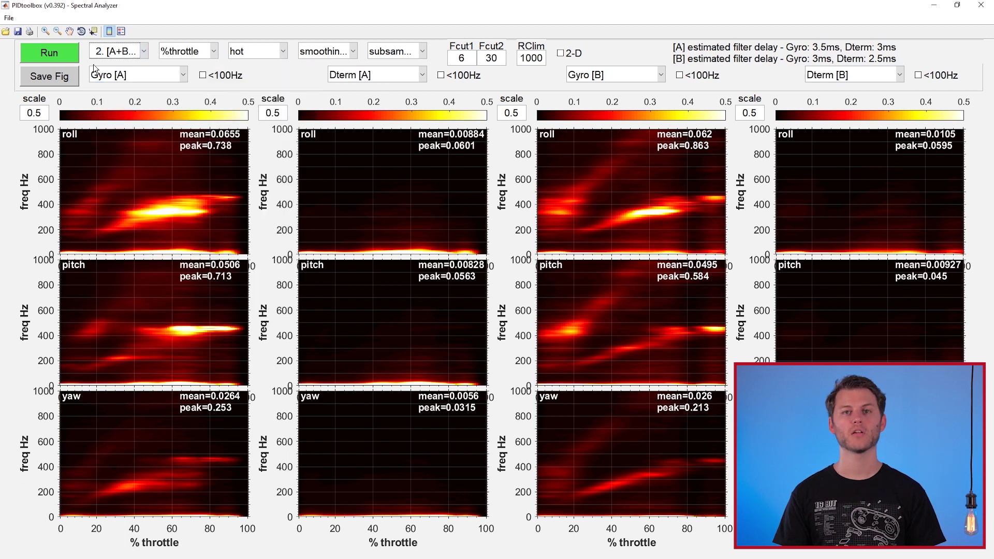
pyautogui.click(72, 57)
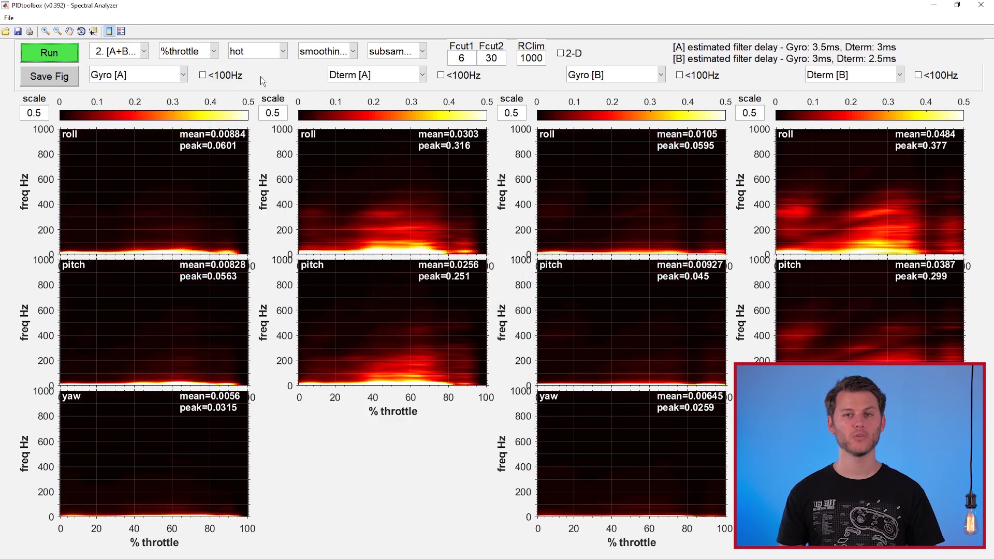